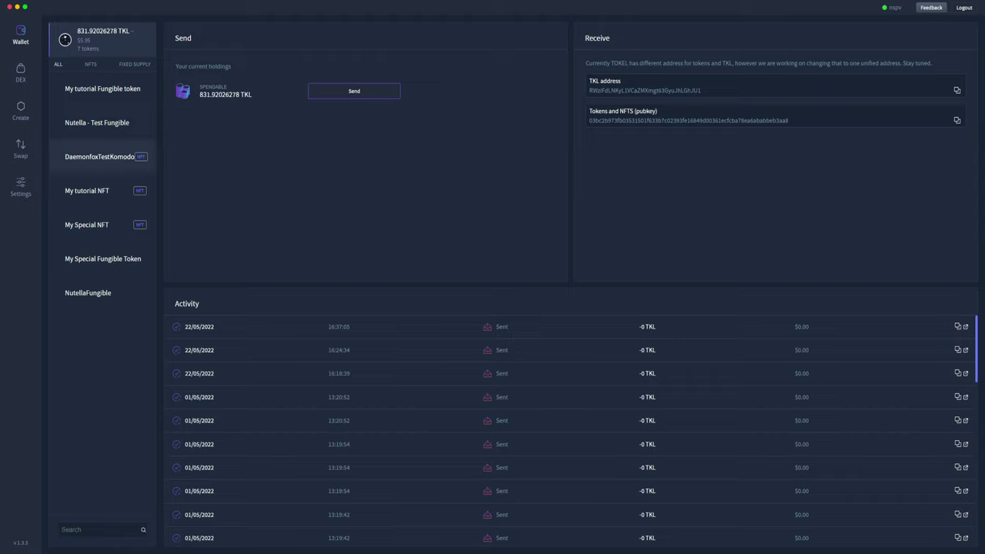
# Copy the DaemonfoxTestKomodo NFT's token ID from the wallet and enter it in a new DEX bid order
pyautogui.click(136, 156)
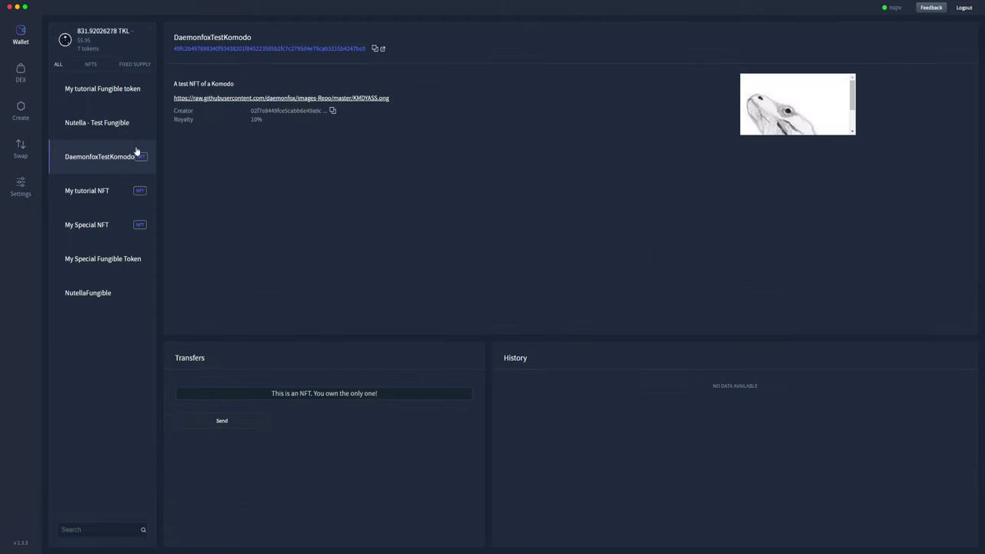
pyautogui.click(376, 49)
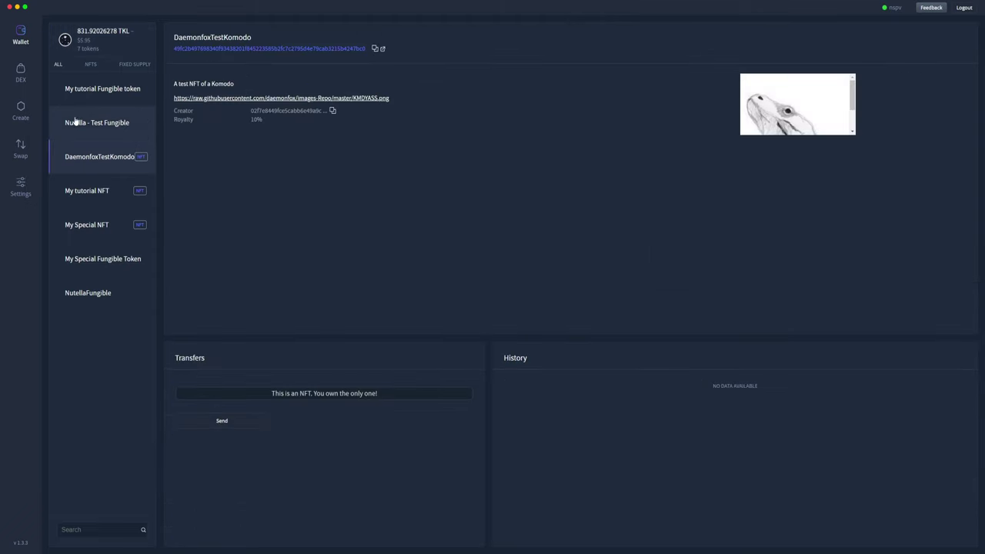
pyautogui.click(31, 77)
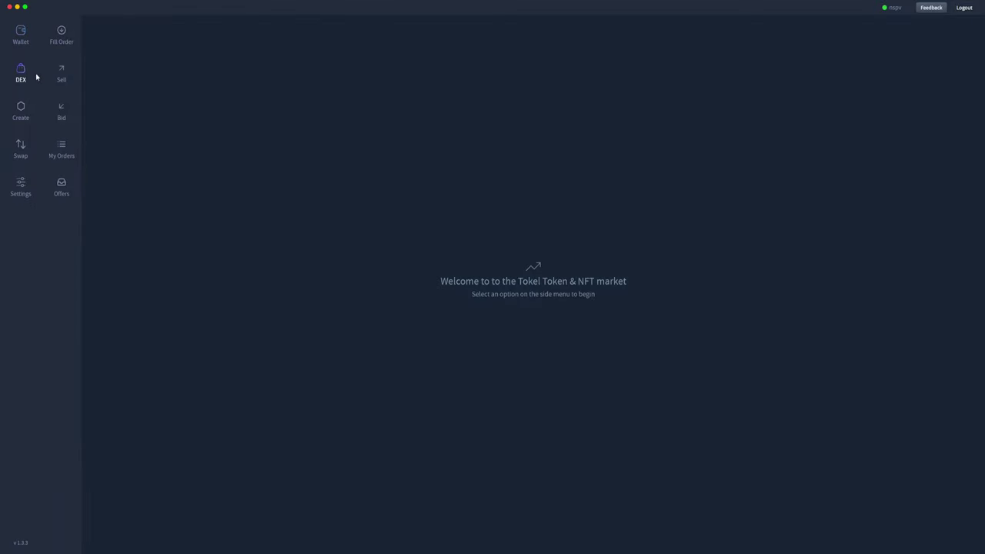
pyautogui.click(68, 112)
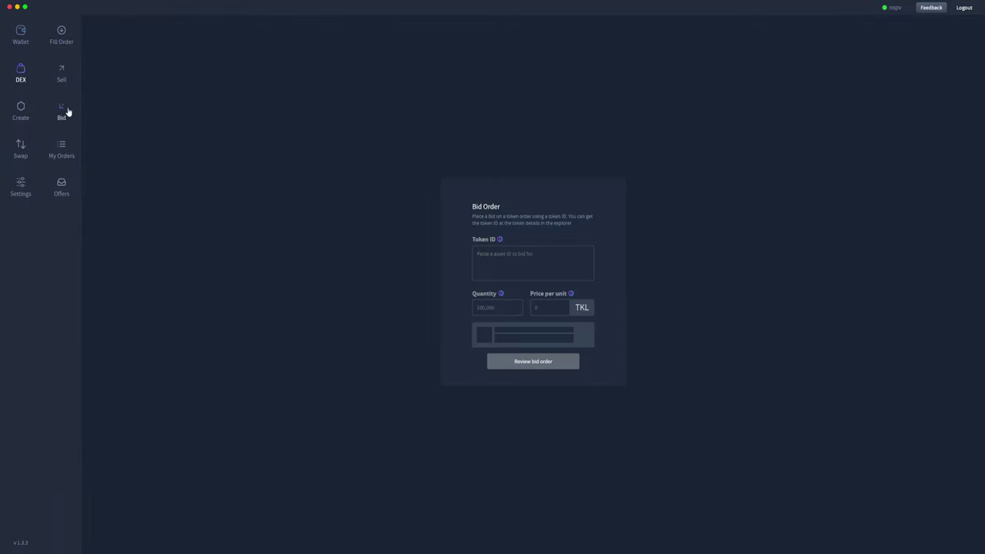
pyautogui.click(527, 266)
pyautogui.press('super+v')
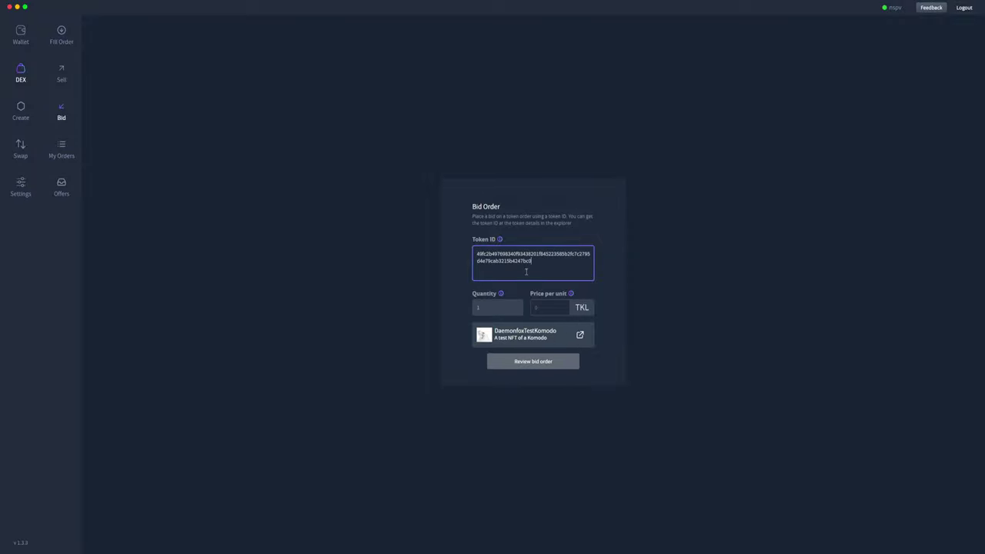
# Set the bid's price per unit to 100 TKL, review the order and post it
pyautogui.click(490, 322)
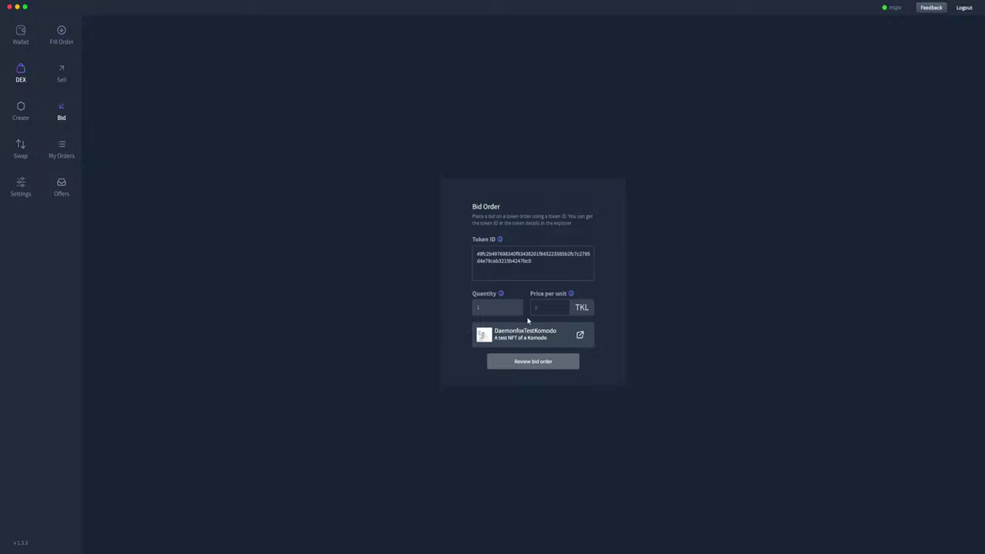
pyautogui.click(545, 307)
pyautogui.write('100')
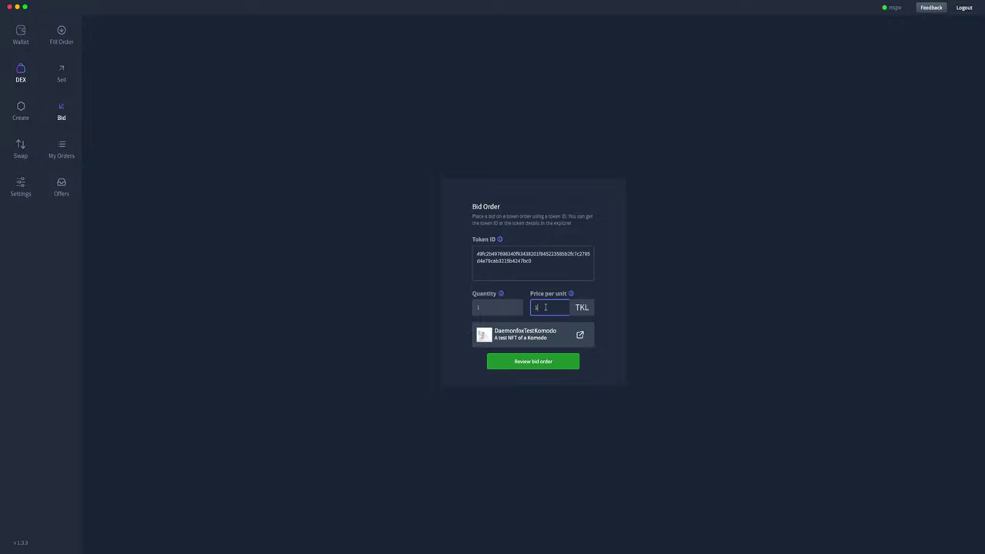
pyautogui.click(607, 317)
pyautogui.click(555, 366)
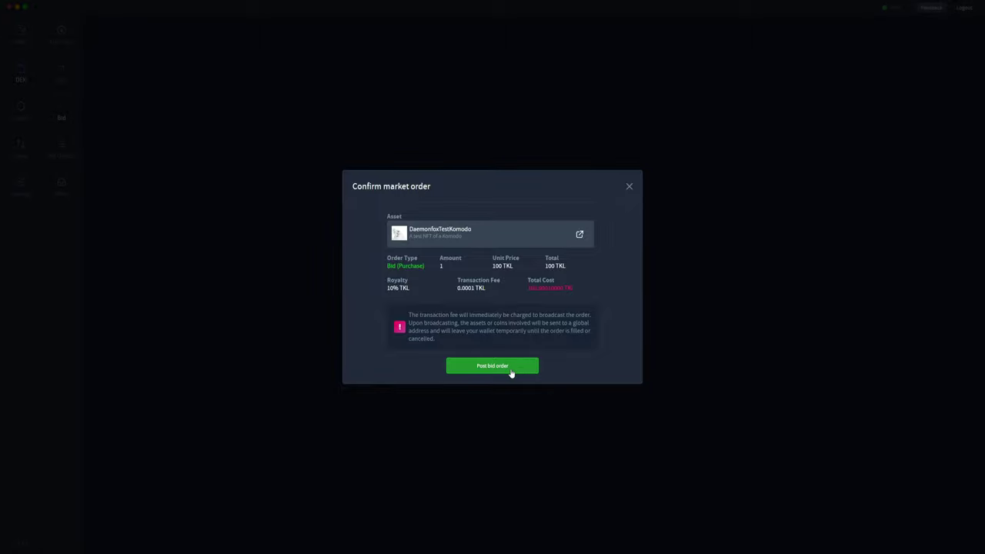
pyautogui.click(510, 369)
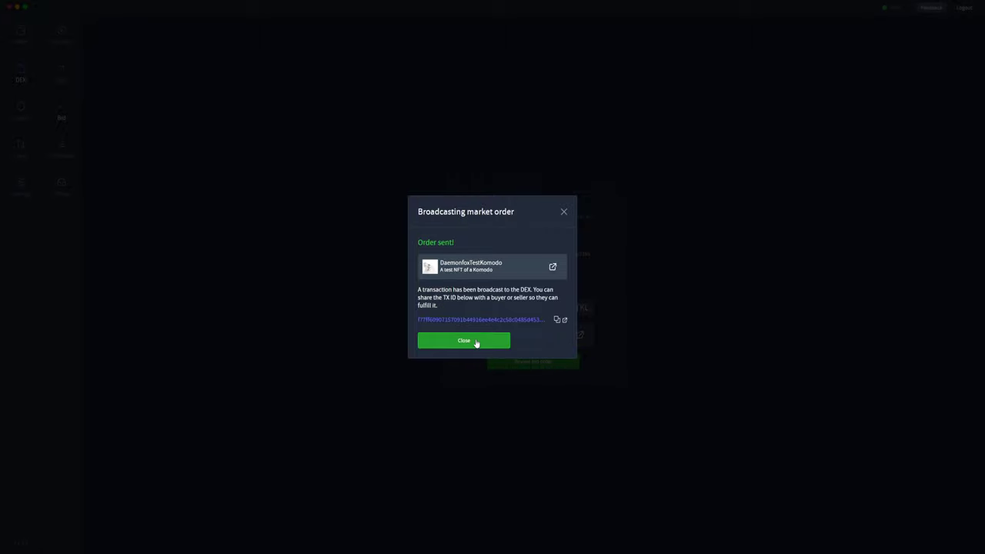
pyautogui.click(464, 340)
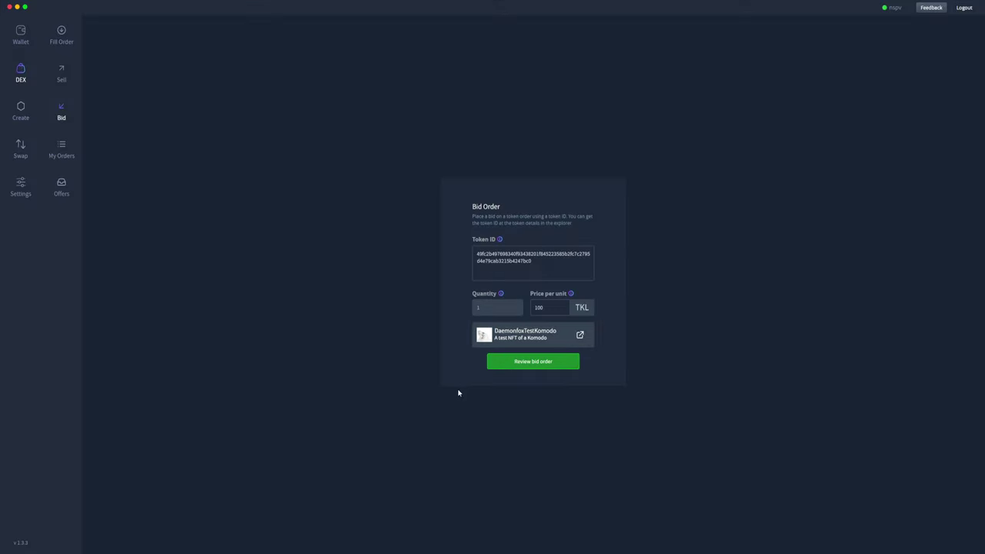
# Check the offers on owned assets and examine the DaemonfoxTestKomodo entry and its order ID among the open bid orders
pyautogui.click(65, 190)
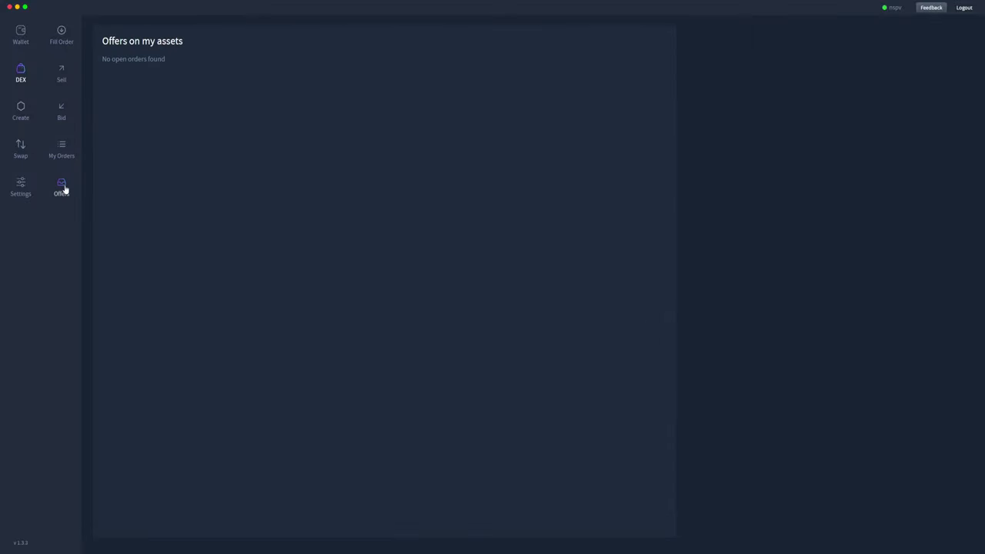
pyautogui.click(62, 157)
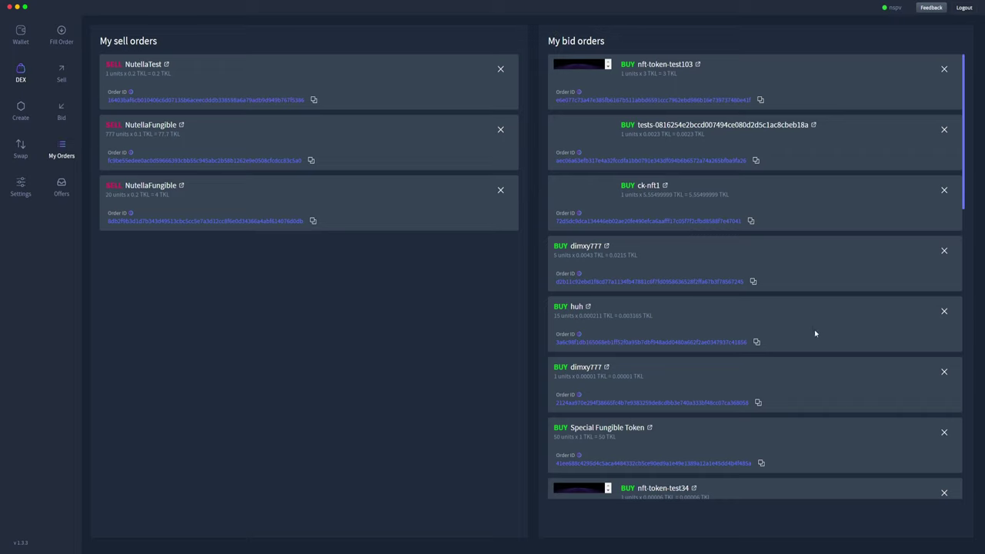
pyautogui.scroll(-5, 808, 330)
pyautogui.scroll(-8, 798, 323)
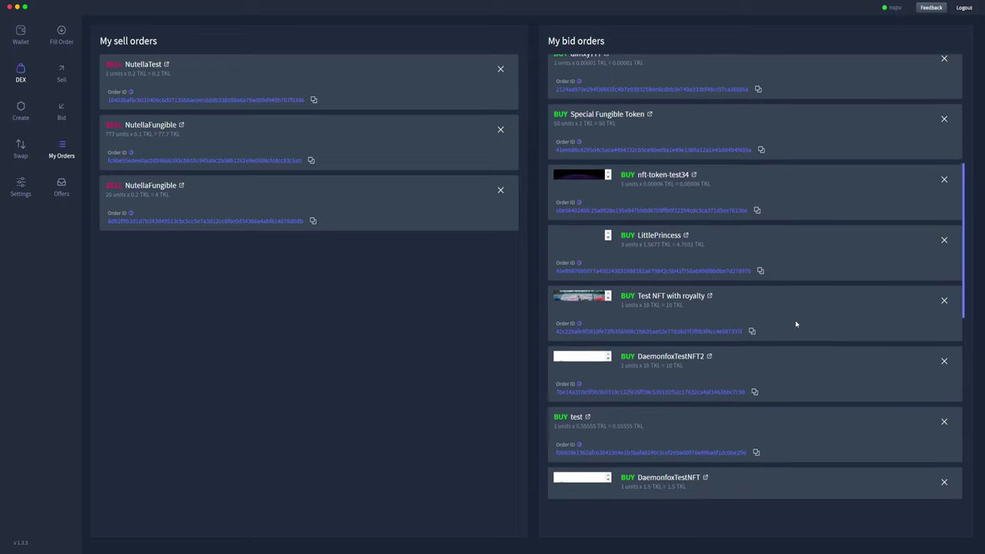
pyautogui.scroll(1, 794, 326)
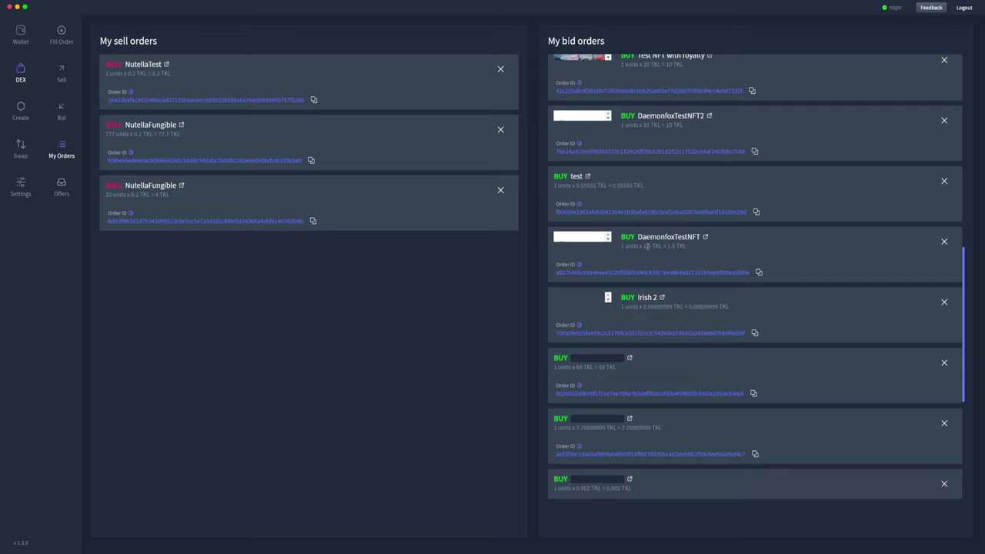
pyautogui.scroll(-7, 677, 250)
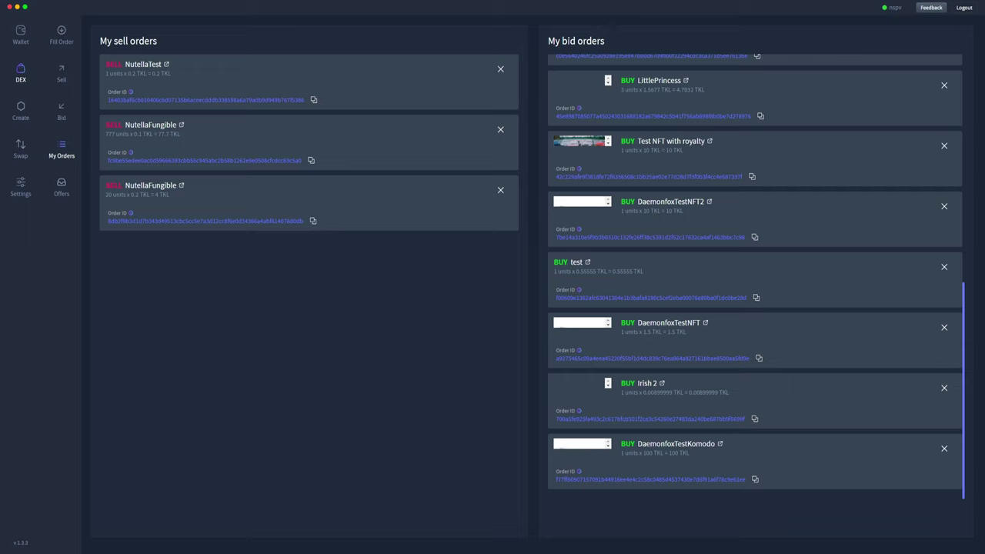
pyautogui.moveTo(746, 478)
pyautogui.mouseDown()
pyautogui.moveTo(556, 478)
pyautogui.moveTo(747, 483)
pyautogui.mouseUp()
pyautogui.click(568, 477)
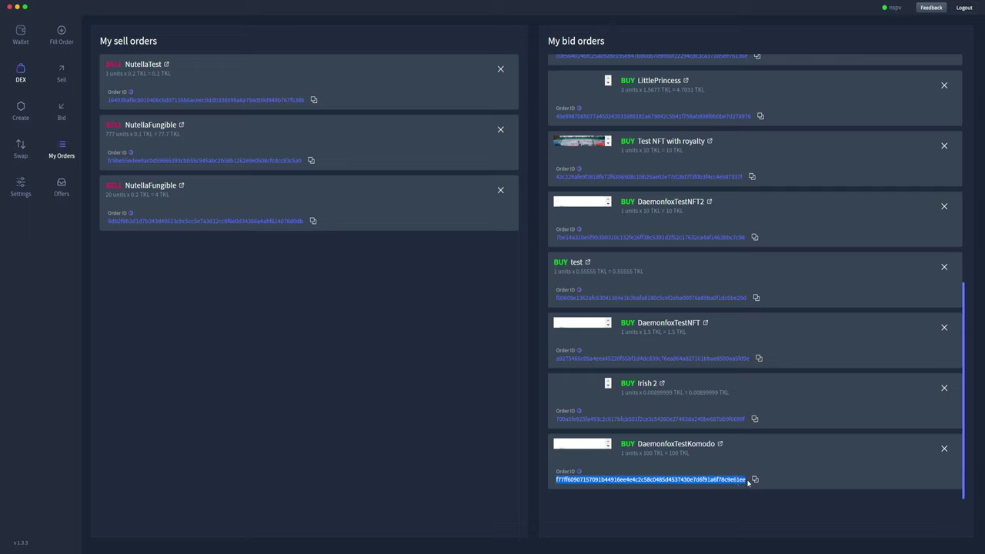
pyautogui.click(747, 482)
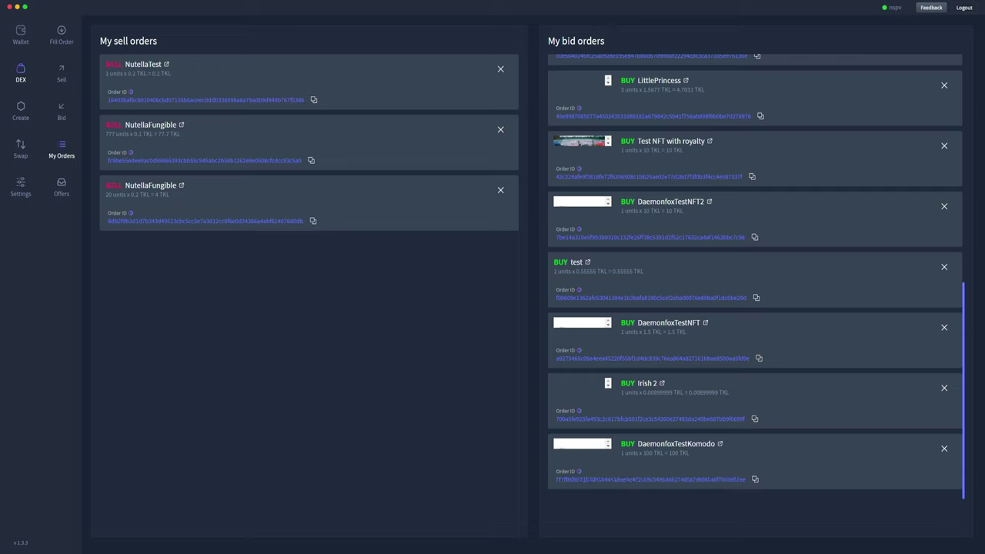
pyautogui.click(61, 188)
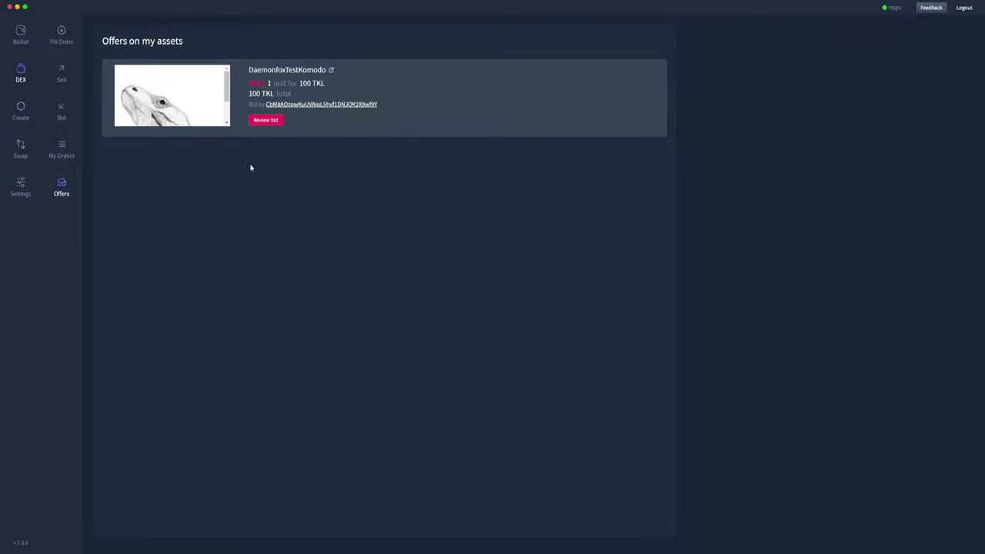
# Cancel the DaemonfoxTestKomodo bid order from the list of open bid orders
pyautogui.click(69, 152)
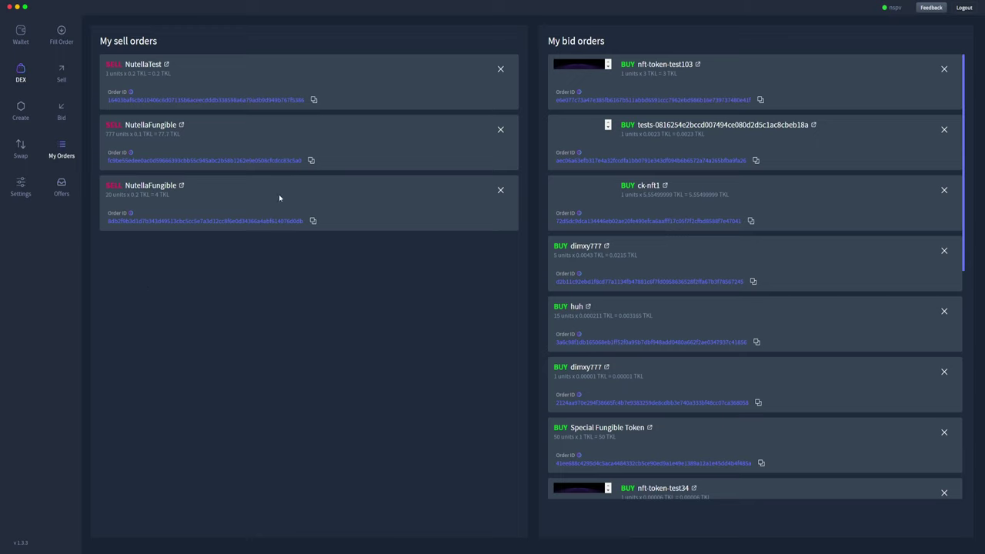
pyautogui.scroll(-10, 731, 188)
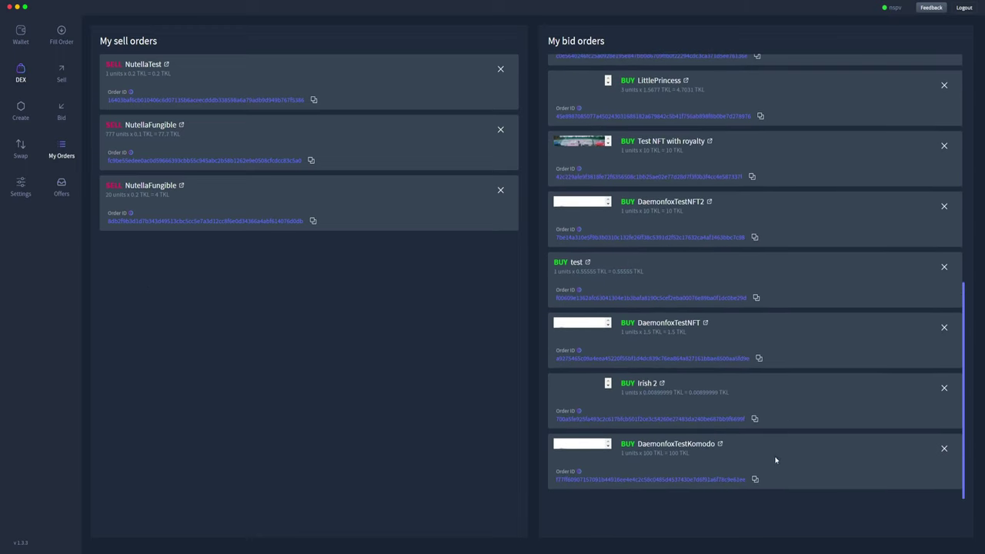
pyautogui.click(944, 452)
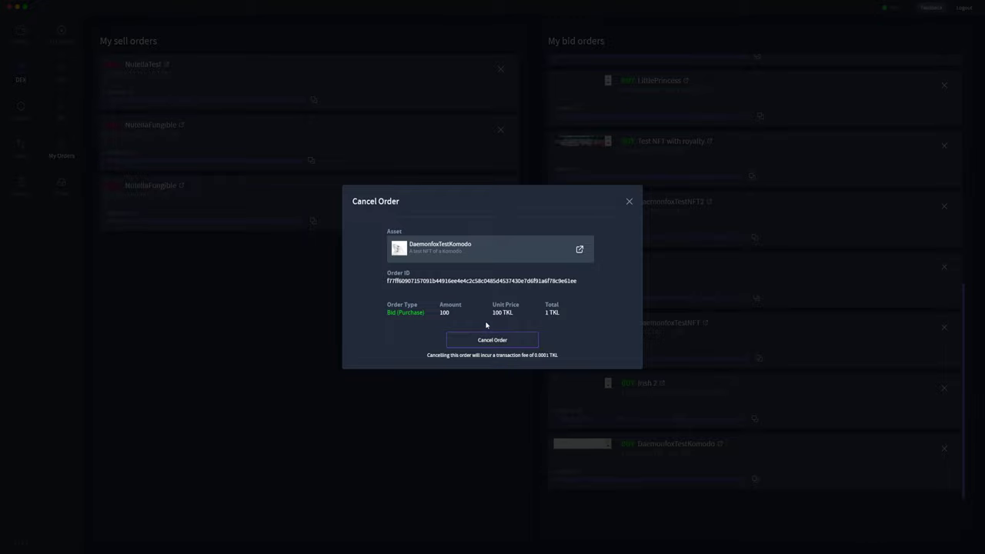
pyautogui.click(511, 342)
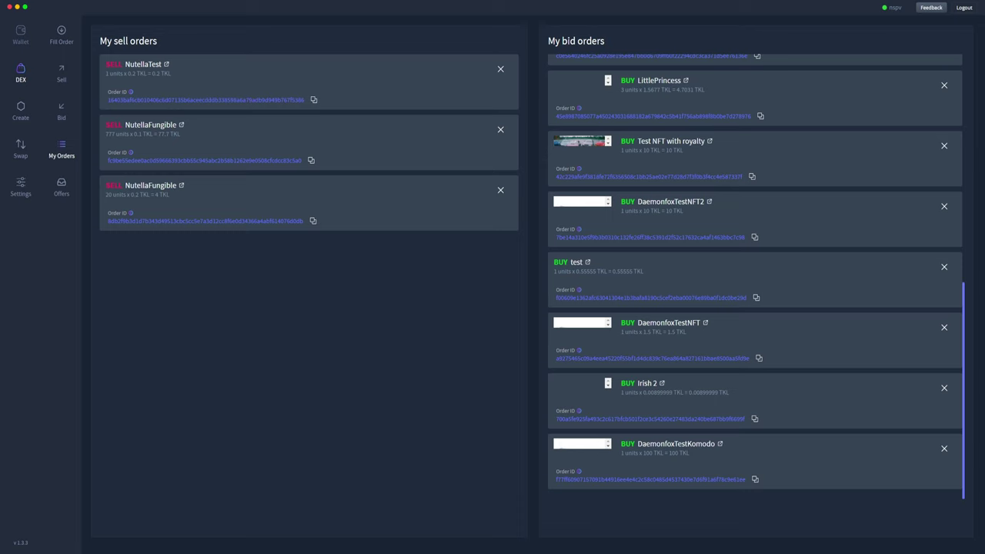
# Copy the Nutella - Test Fungible token's ID from the wallet and enter it in a new DEX bid order
pyautogui.click(21, 36)
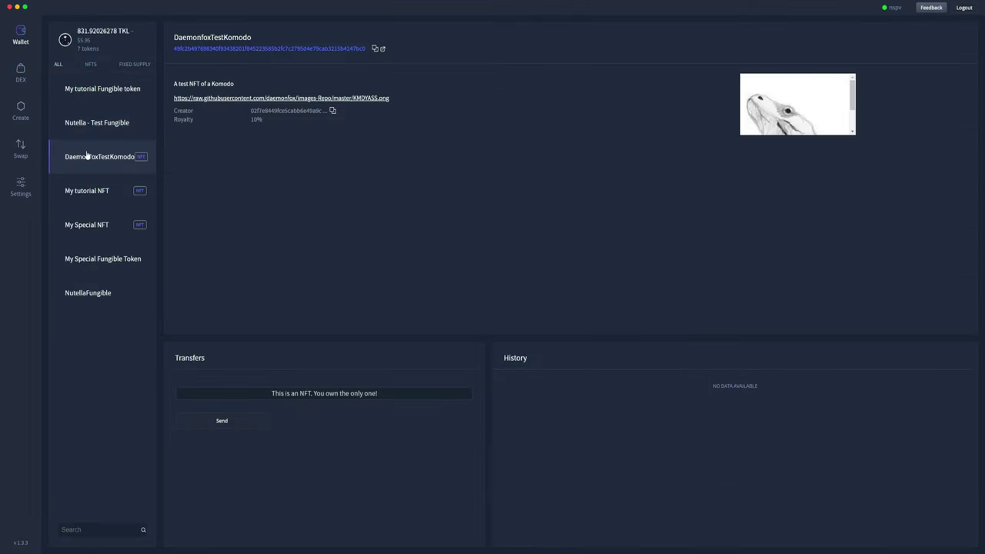
pyautogui.click(108, 126)
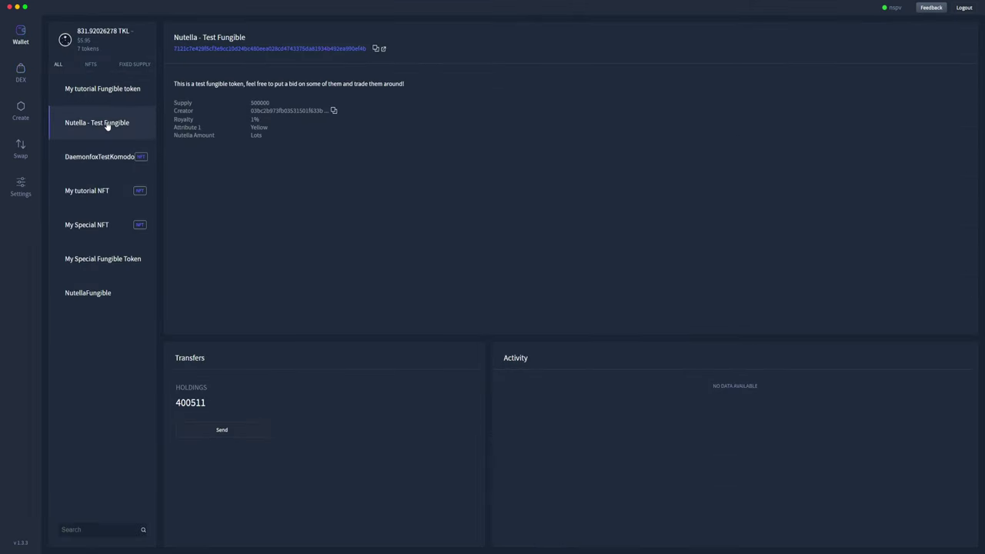
pyautogui.click(375, 49)
pyautogui.click(26, 73)
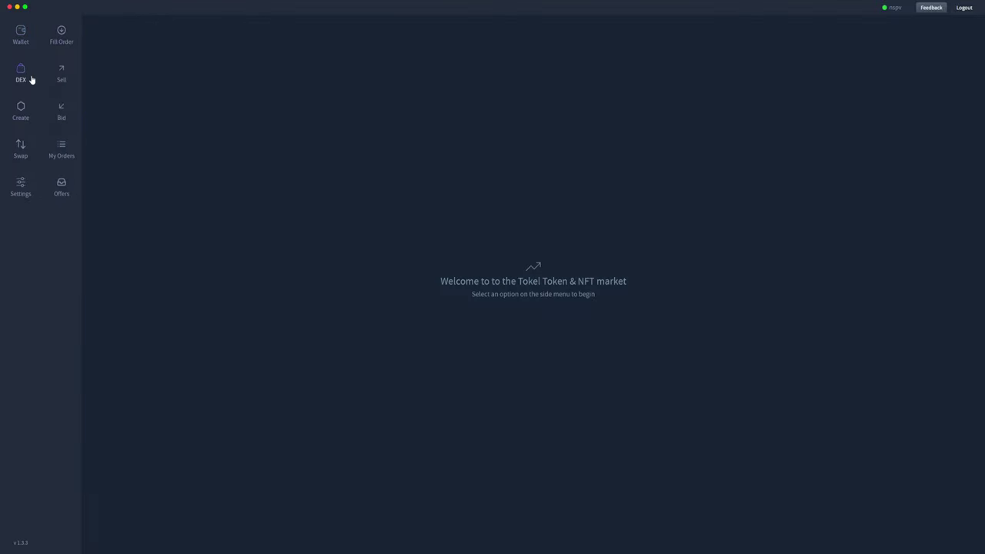
pyautogui.click(61, 111)
pyautogui.click(487, 260)
pyautogui.press('super+v')
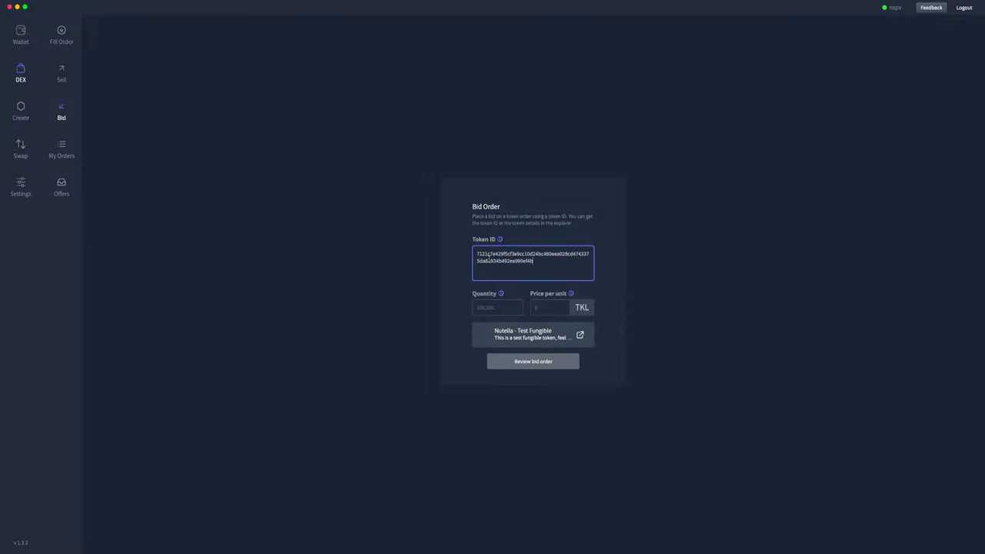
# Set the bid to a quantity of 15 at 0.5 TKL per unit, review the order and post it
pyautogui.click(475, 309)
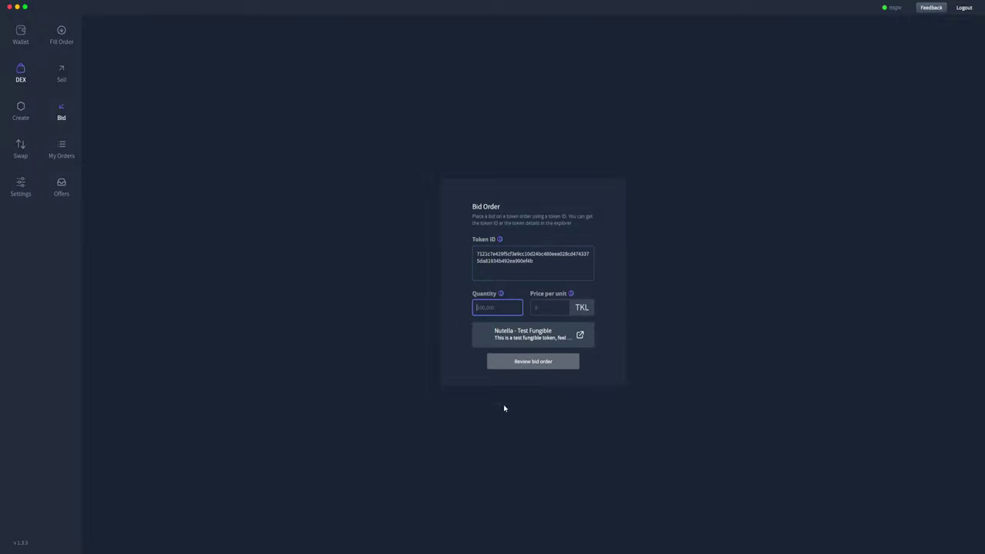
pyautogui.write('15')
pyautogui.click(551, 303)
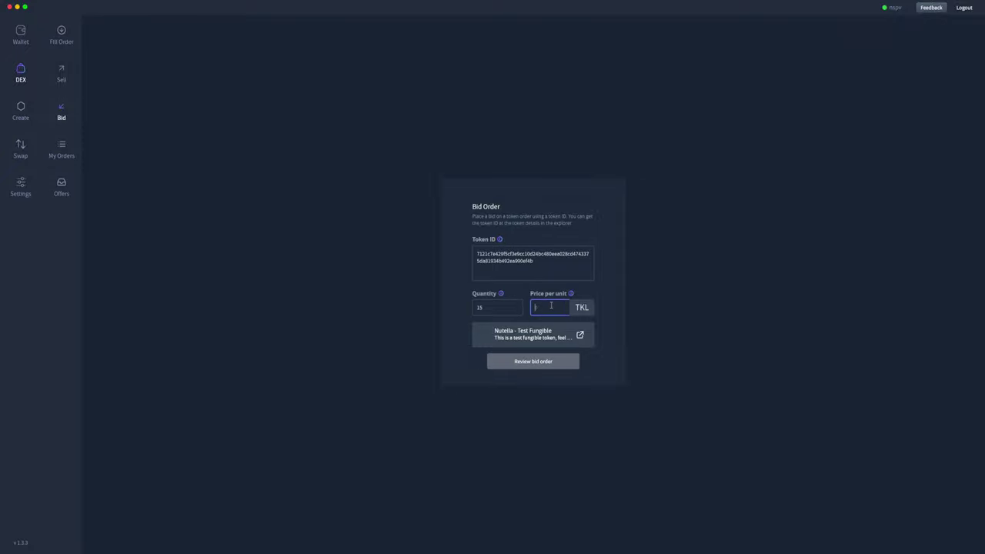
pyautogui.write('0.5')
pyautogui.click(599, 313)
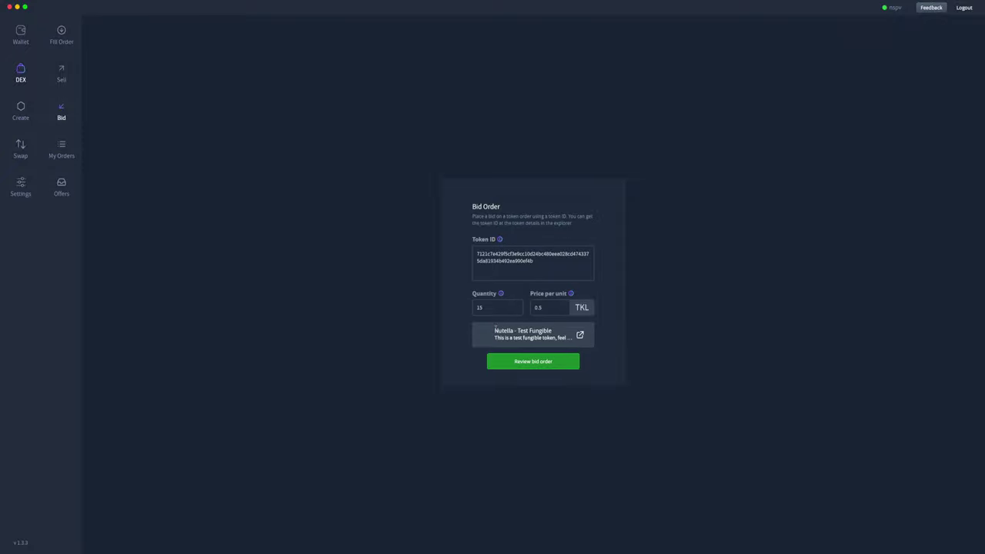
pyautogui.click(549, 367)
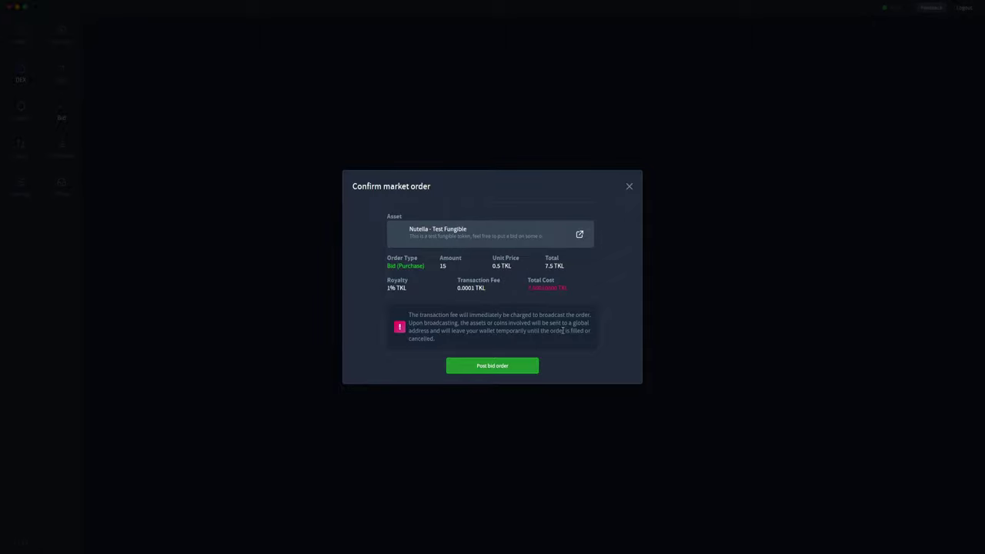
pyautogui.click(521, 370)
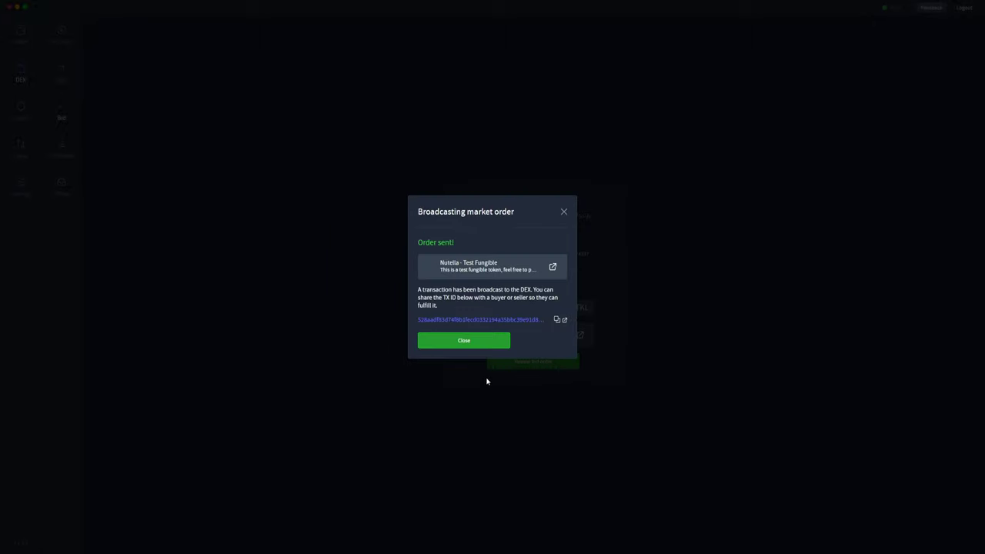
pyautogui.click(484, 346)
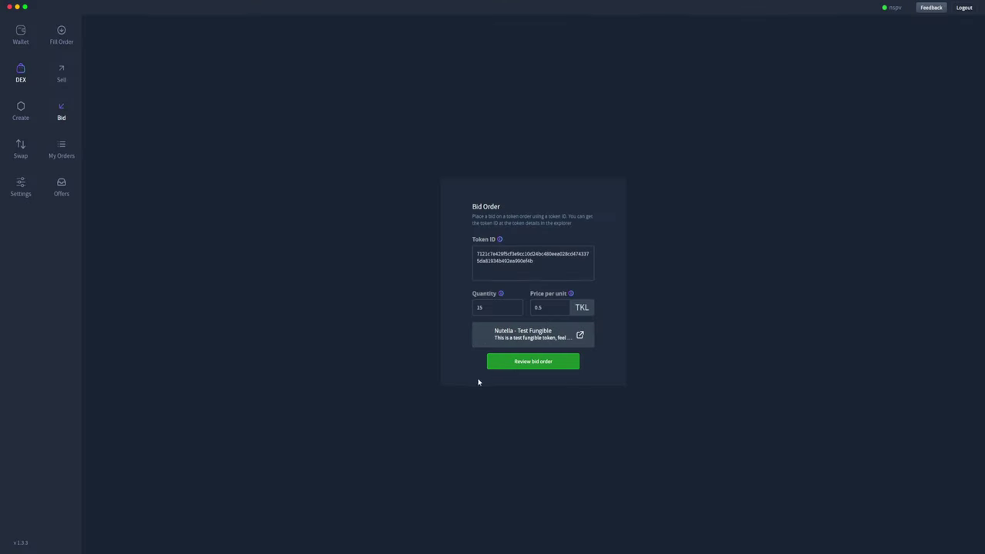
# Look through the open bid orders for the Nutella - Test Fungible bid
pyautogui.click(69, 152)
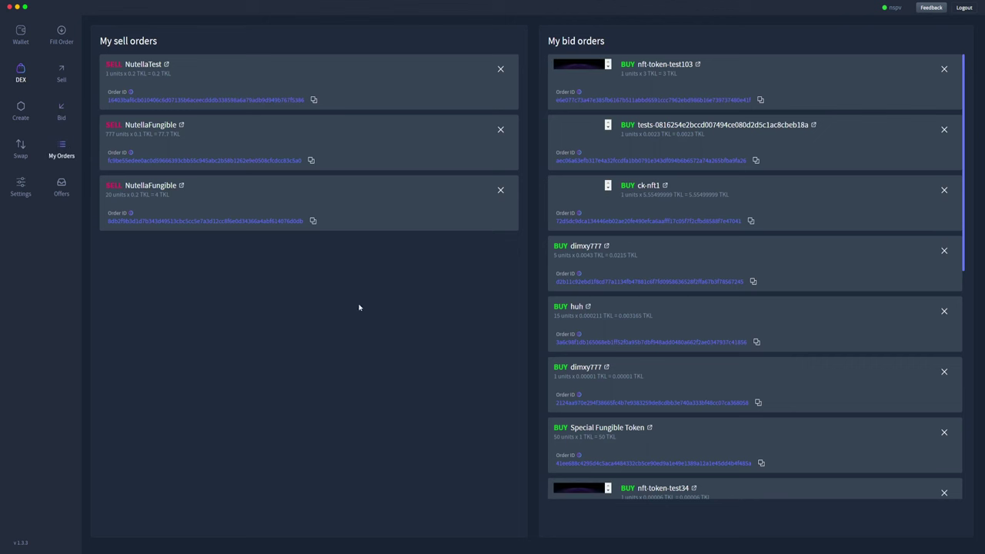
pyautogui.scroll(-10, 674, 310)
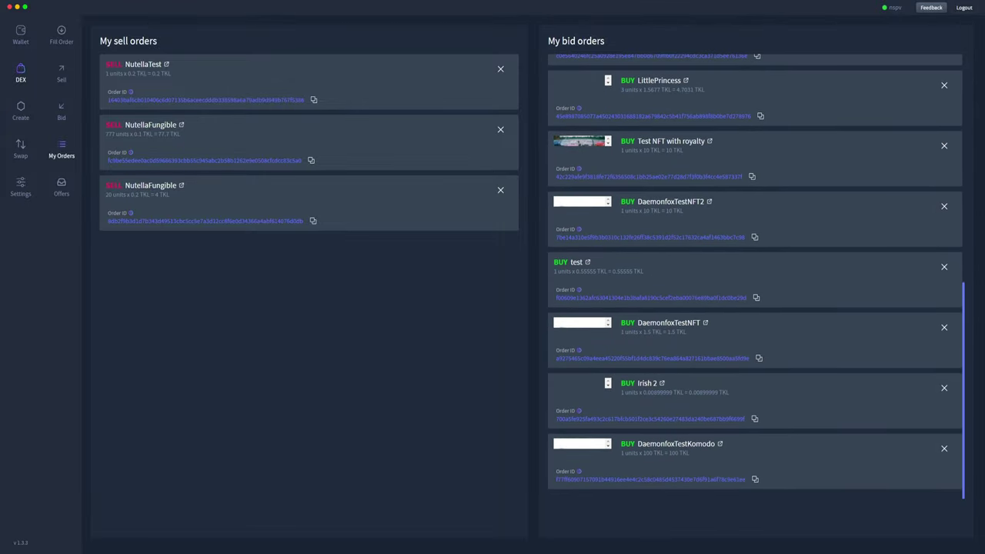
pyautogui.scroll(10, 754, 277)
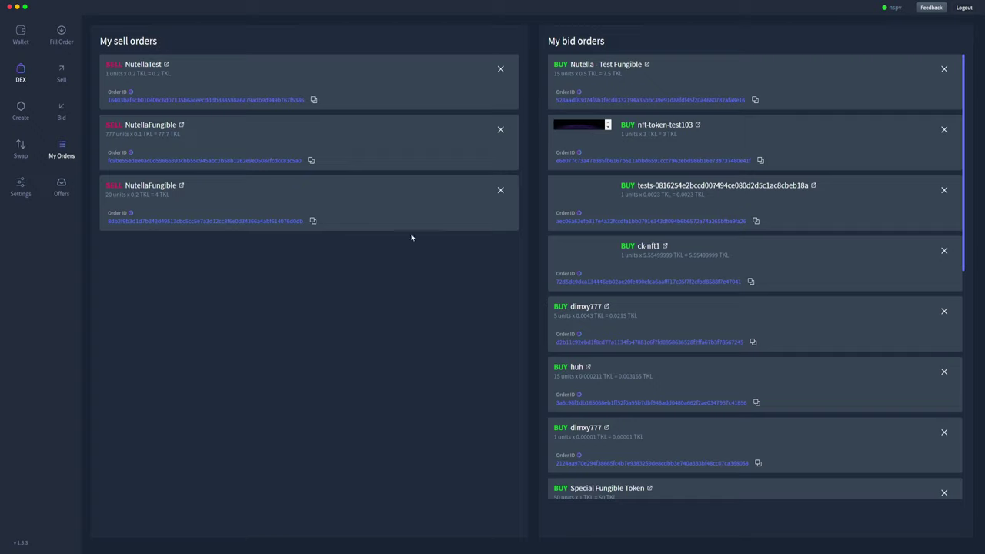
# Start filling an existing DEX order by entering the copied order ID of the Nutella - Test Fungible bid
pyautogui.click(65, 44)
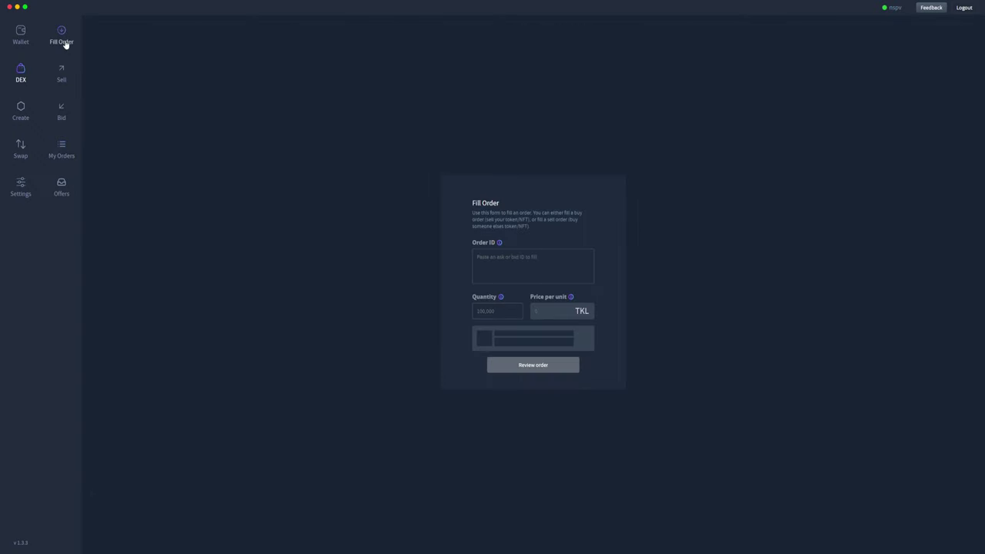
pyautogui.click(496, 260)
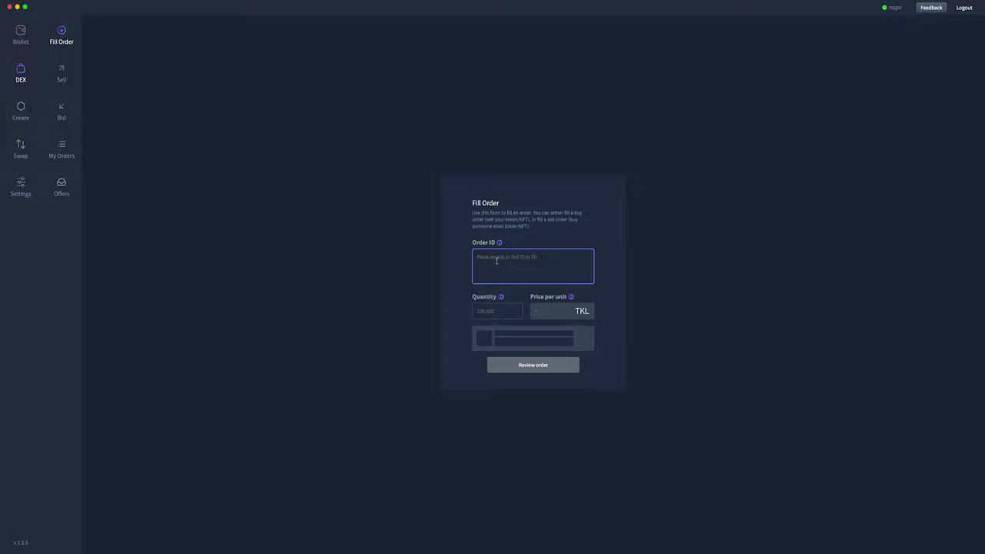
pyautogui.press('super+v')
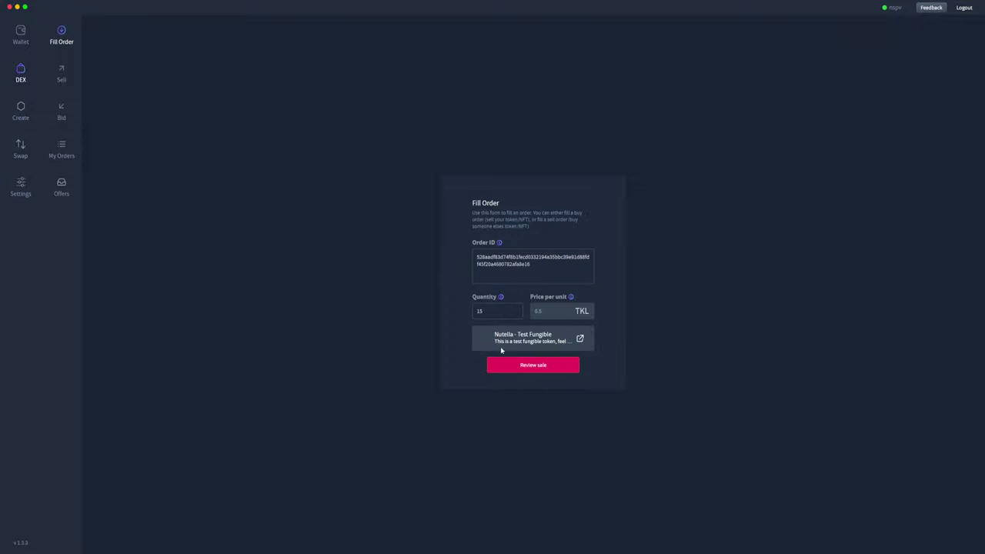
# Set the quantity to 1, review the sale details, and close the review without confirming the sale
pyautogui.press('Tab')
pyautogui.write('1')
pyautogui.click(527, 364)
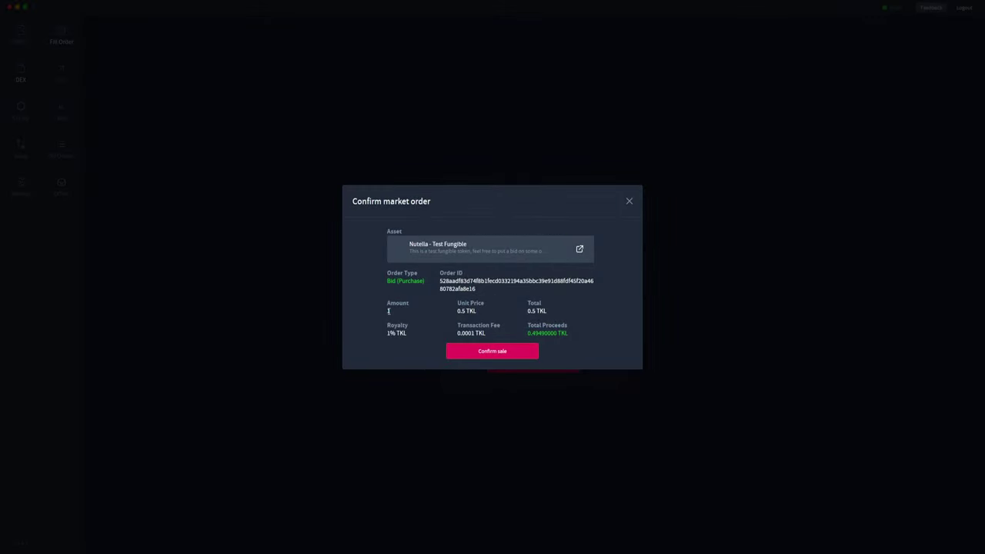
pyautogui.click(629, 203)
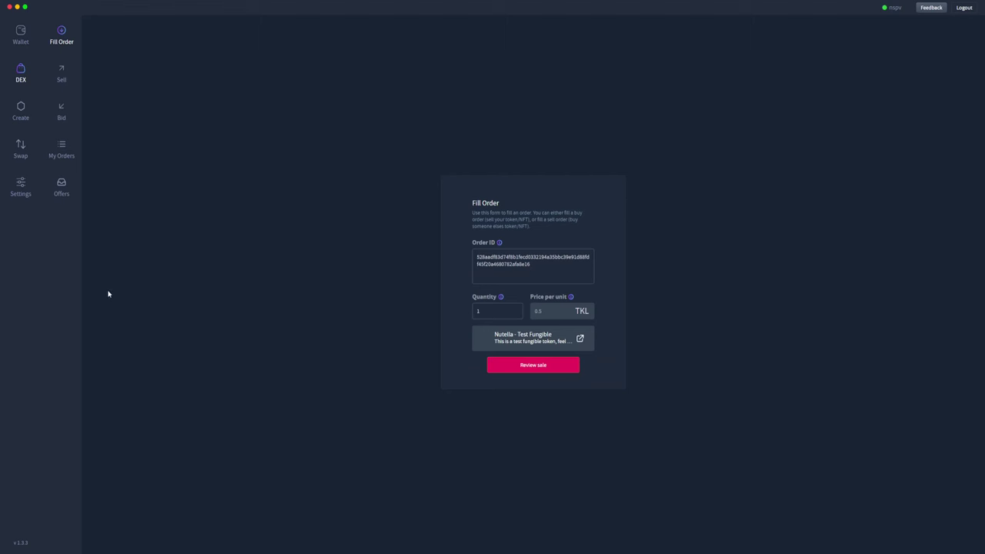
# Return to the overview of own sell and bid orders to view the Nutella - Test Fungible bid
pyautogui.click(68, 188)
pyautogui.click(64, 156)
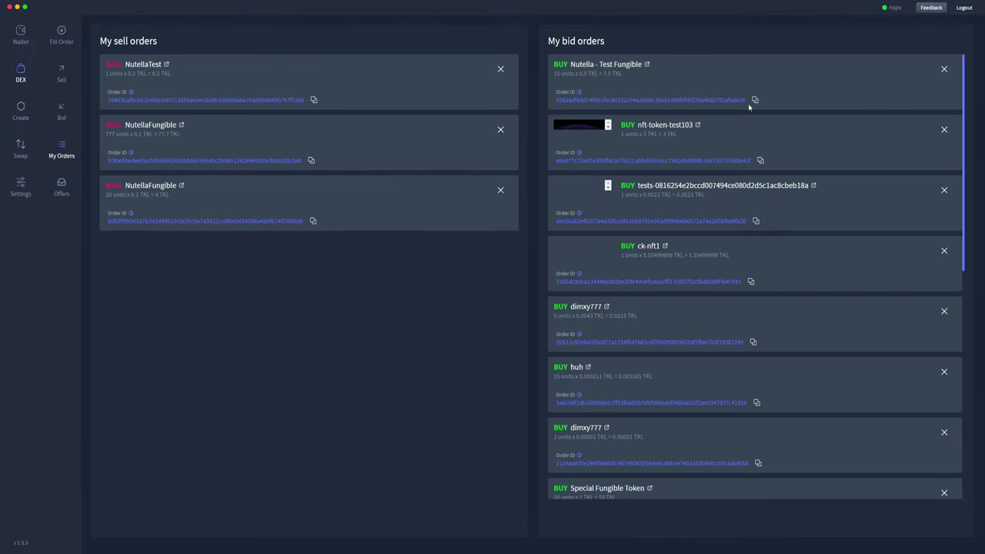